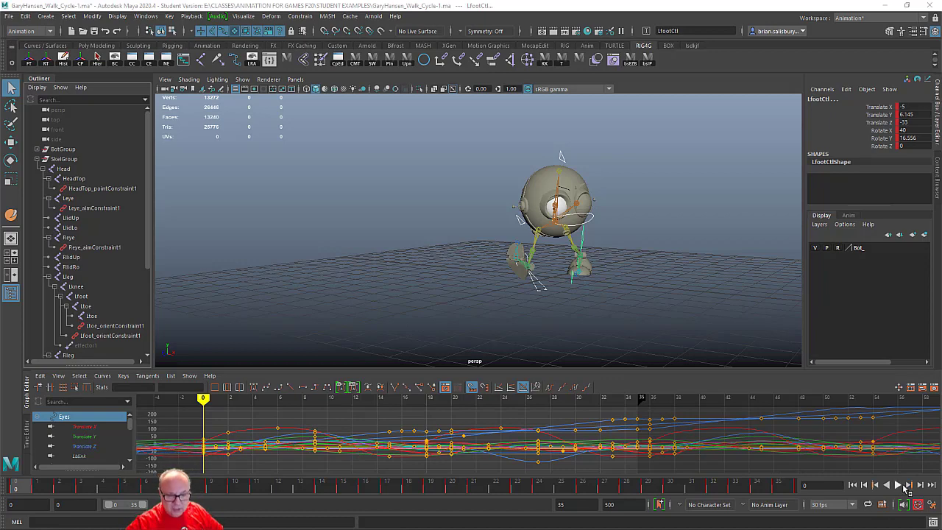
- Play the robot's walk cycle to preview it, stop playback, and return the timeline to frame 0
left_click(897, 486)
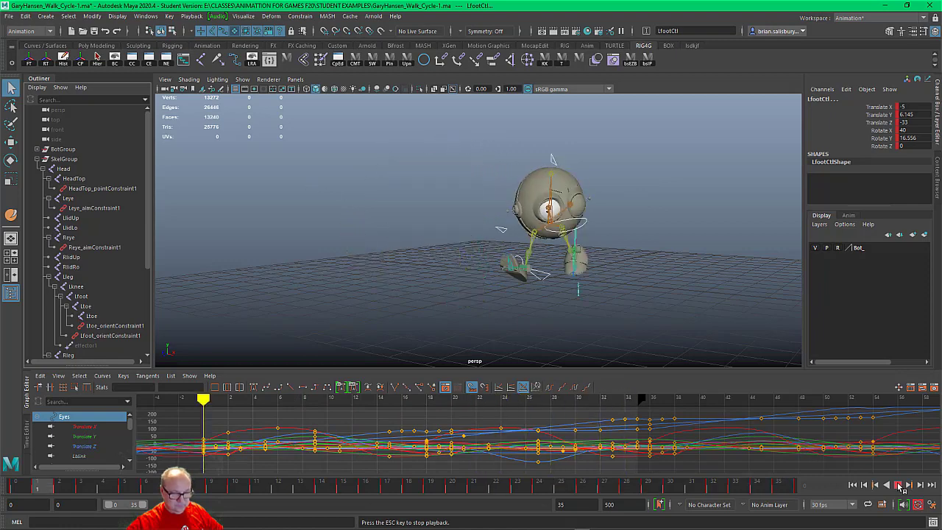
left_click(899, 486)
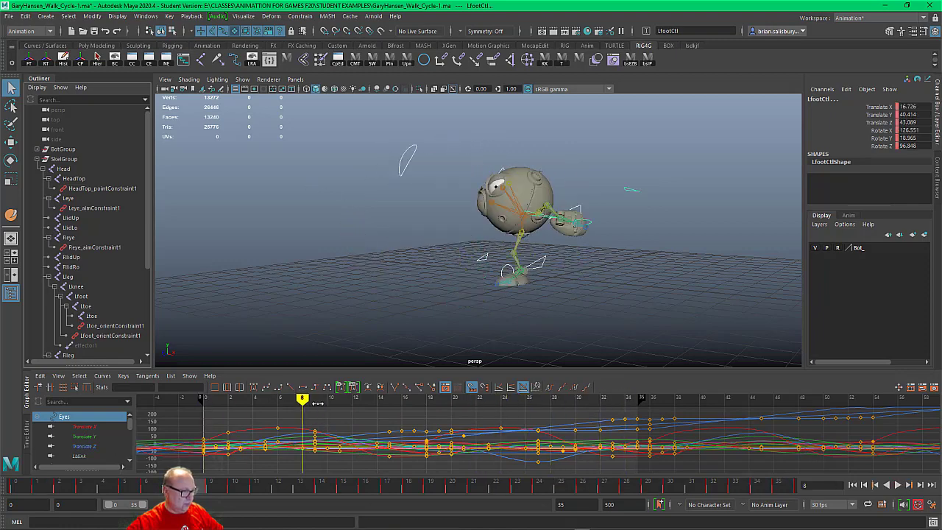
mouse_move(303, 399)
left_mouse_down()
mouse_move(203, 399)
mouse_move(624, 398)
mouse_move(204, 398)
mouse_move(478, 398)
mouse_move(532, 382)
mouse_move(564, 398)
mouse_move(633, 397)
mouse_move(221, 398)
mouse_move(286, 415)
mouse_move(637, 398)
mouse_move(201, 398)
mouse_move(538, 398)
mouse_move(666, 386)
mouse_move(207, 386)
left_mouse_up()
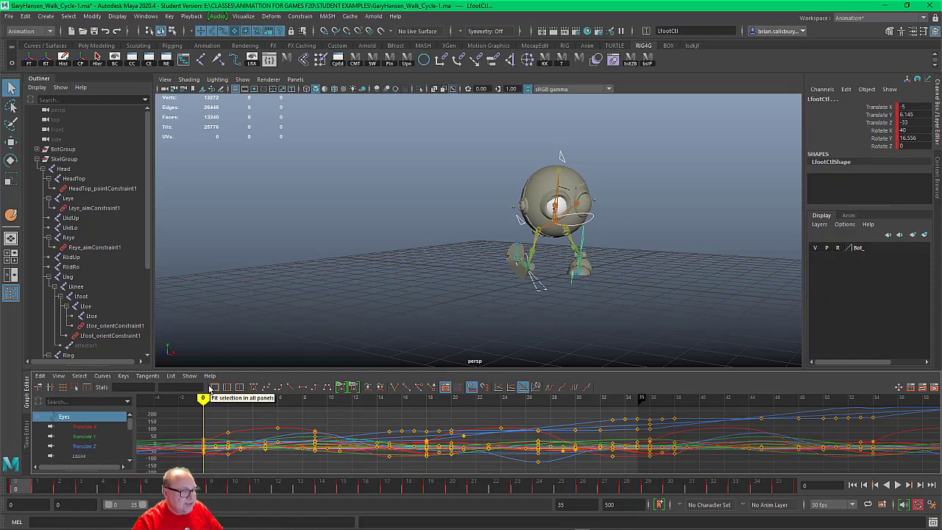
- Open the Script Editor and enlarge the bsEasyBake.mel code area and its text to read the usage notes
left_click(269, 63)
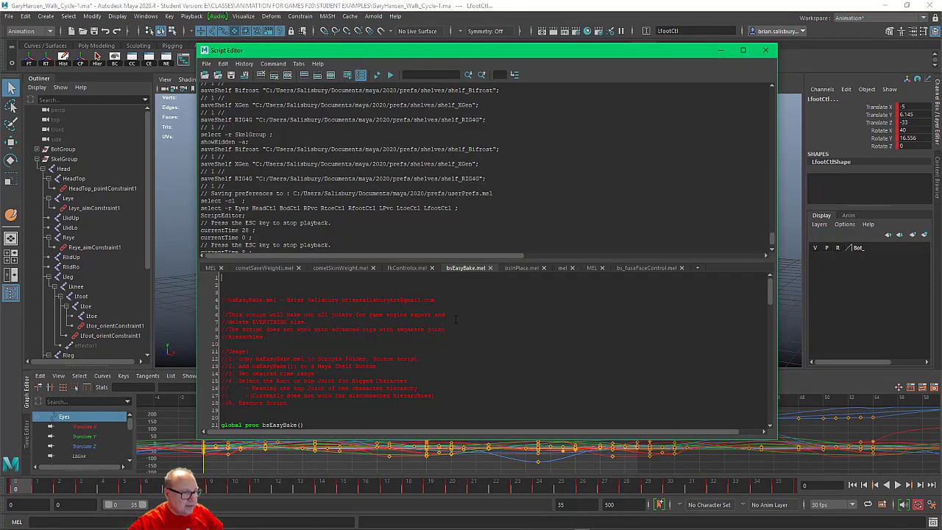
left_click_drag(451, 259, 425, 139)
scroll(475, 234, "up", 5, "ctrl")
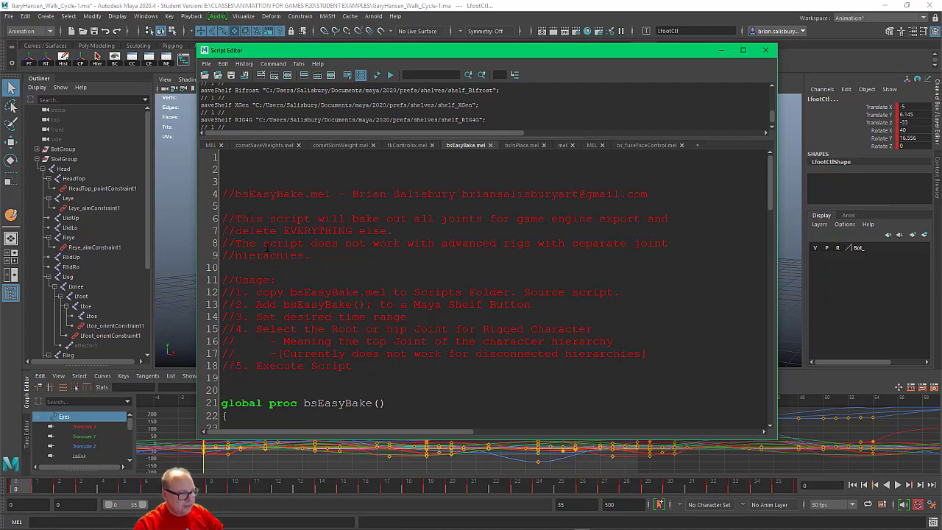
mouse_move(648, 353)
left_mouse_down()
mouse_move(305, 366)
mouse_move(277, 354)
mouse_move(656, 359)
left_mouse_up()
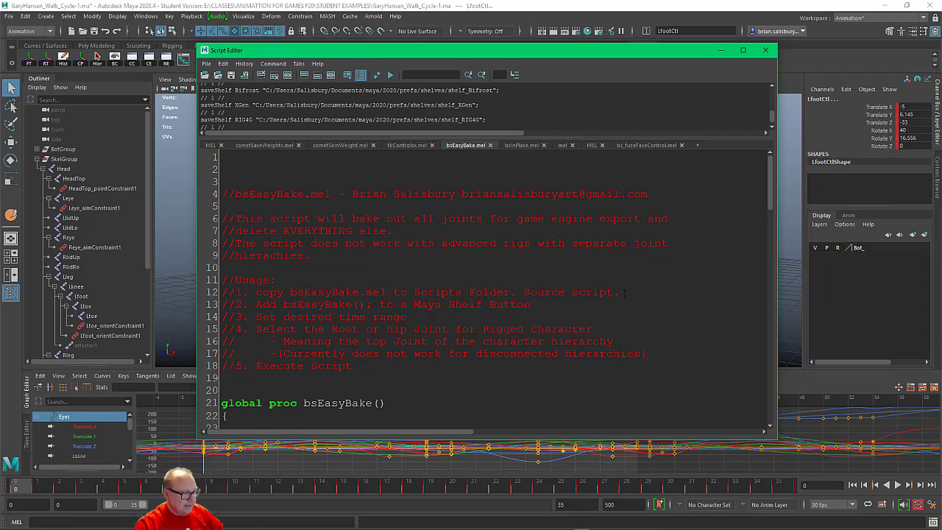
- Switch to File Explorer, show the full path of the maya/2020/prefs/scripts folder, and close the window
key("alt+Tab")
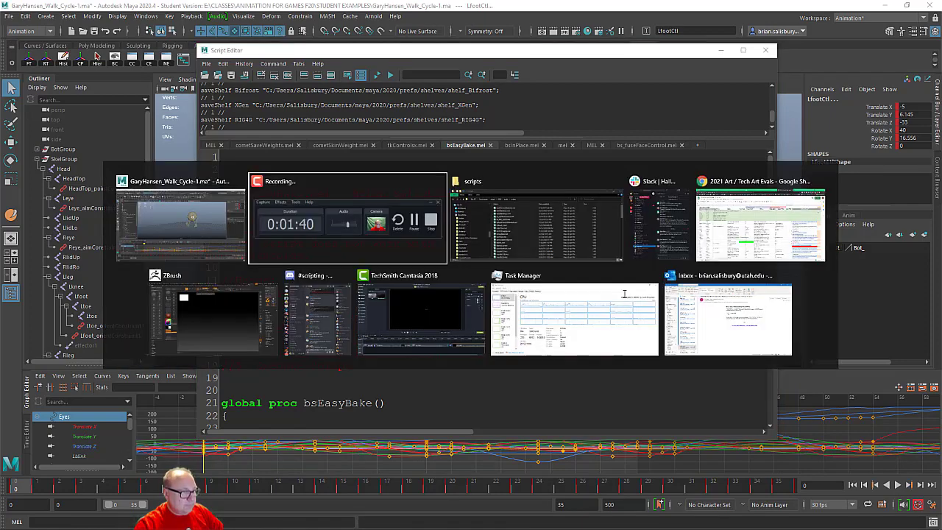
key("alt+Tab")
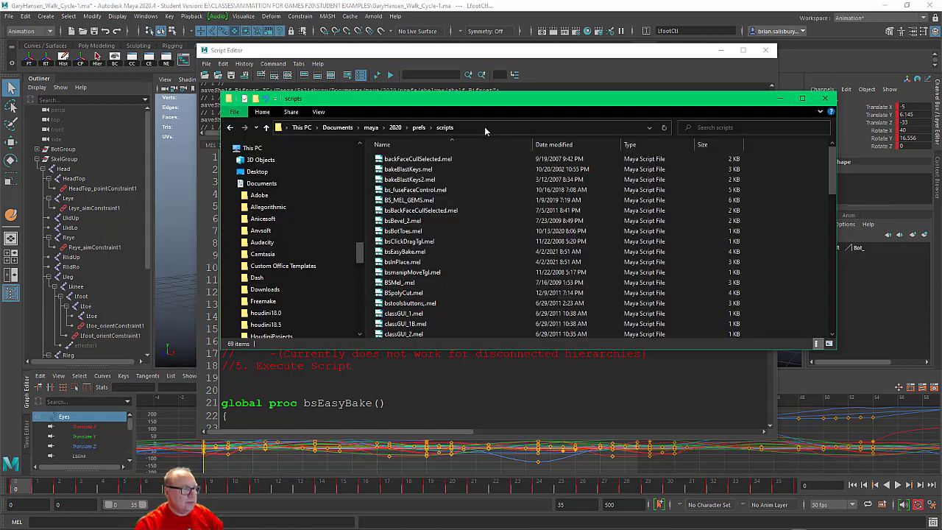
left_click(484, 127)
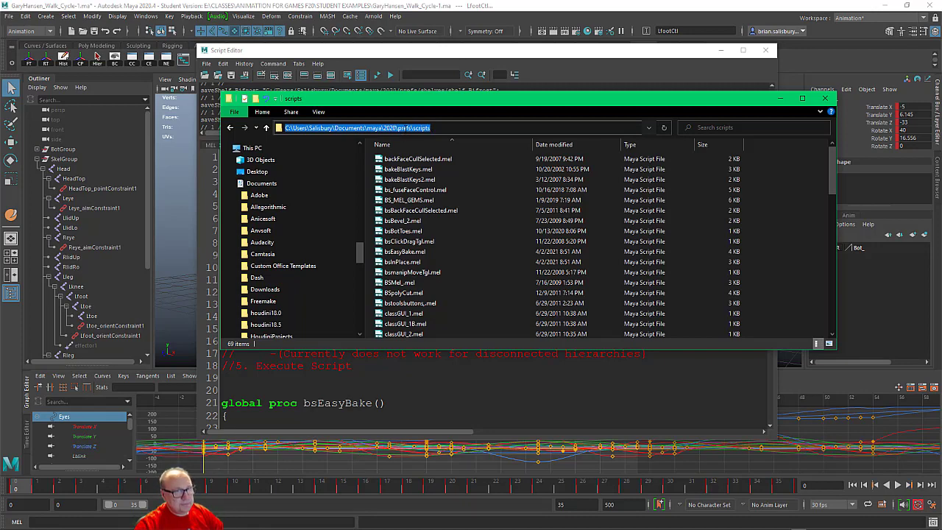
left_click(825, 98)
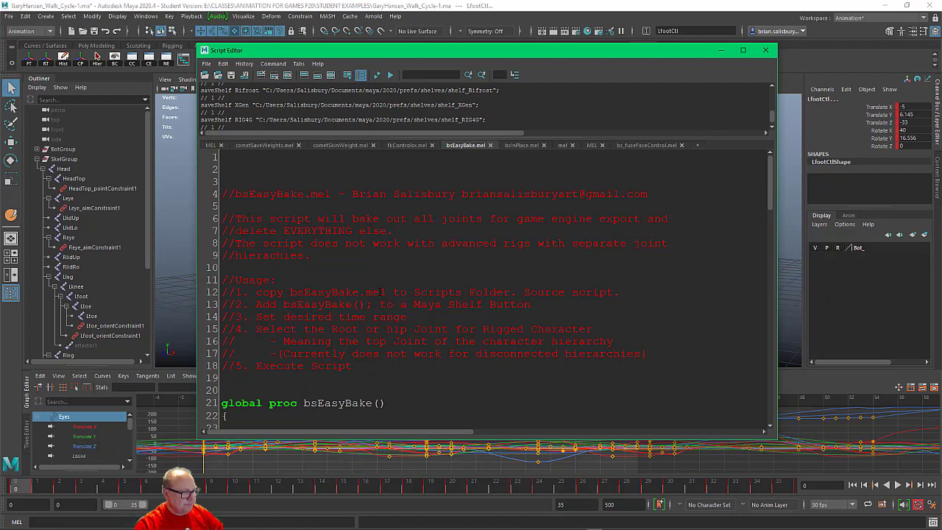
- Highlight the bsEasyBake(); call in the usage notes and compare it with the global proc declaration
left_click_drag(366, 304, 284, 304)
left_click_drag(374, 304, 284, 304)
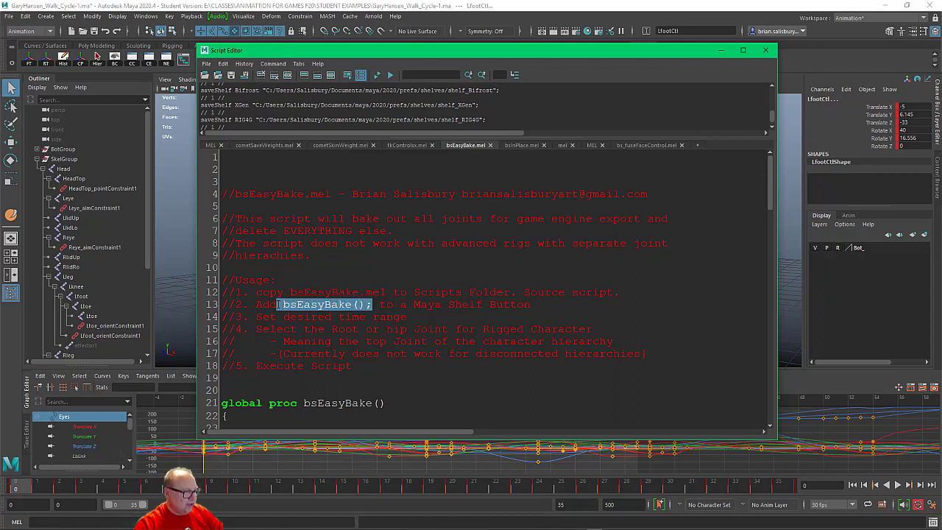
left_click(391, 404)
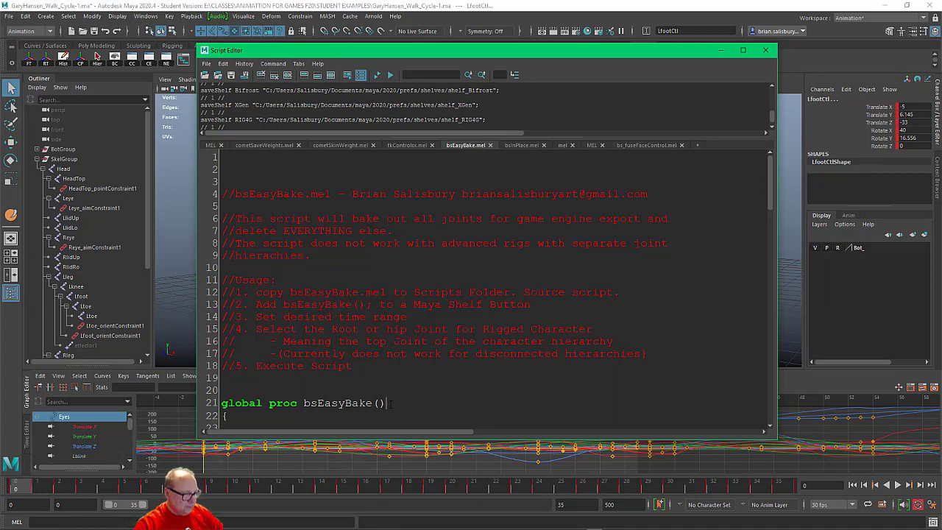
left_click_drag(371, 303, 284, 303)
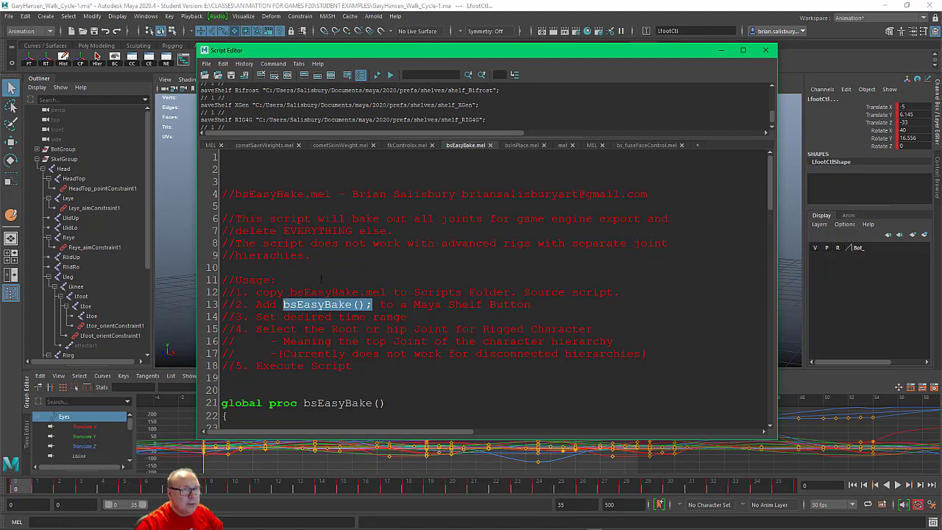
- Move the Script Editor clear of the shelf, review the remaining bsEasyBake usage notes, and minimize the editor
left_click_drag(484, 52, 483, 87)
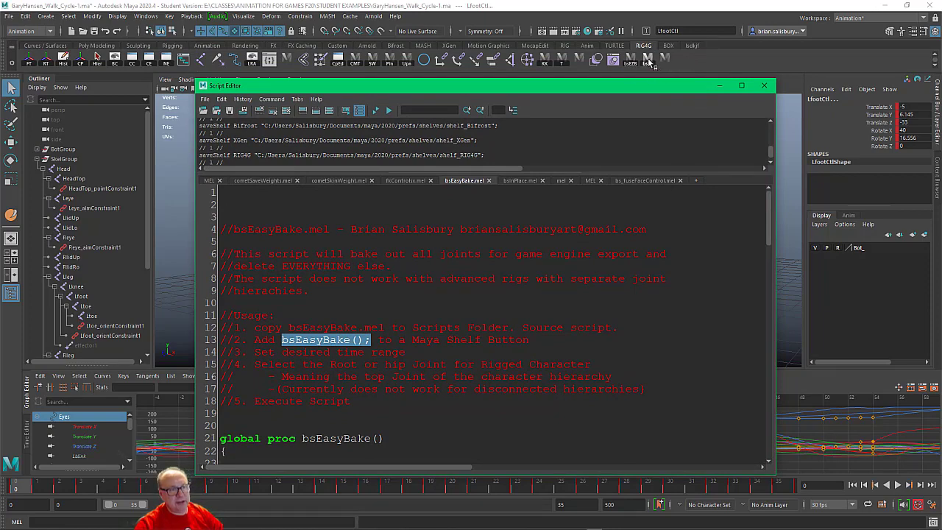
scroll(587, 257, "down", 3)
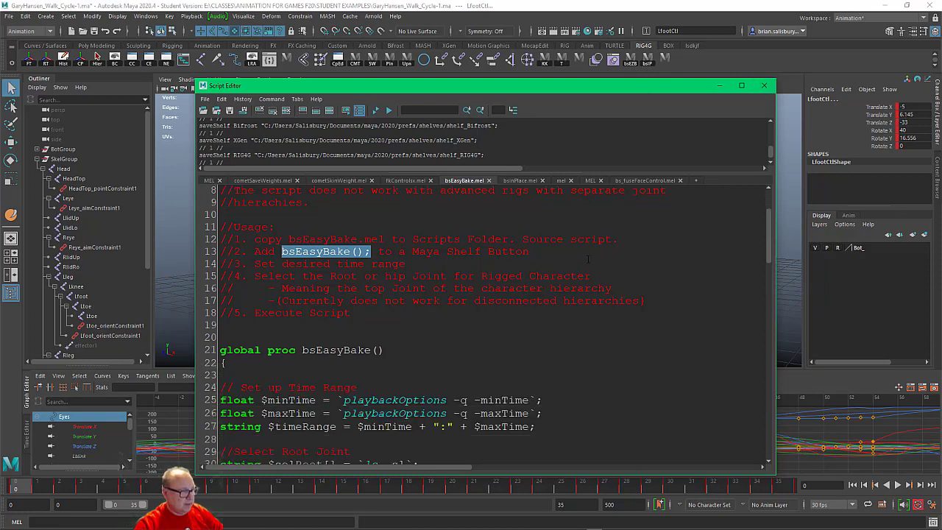
left_click(458, 330)
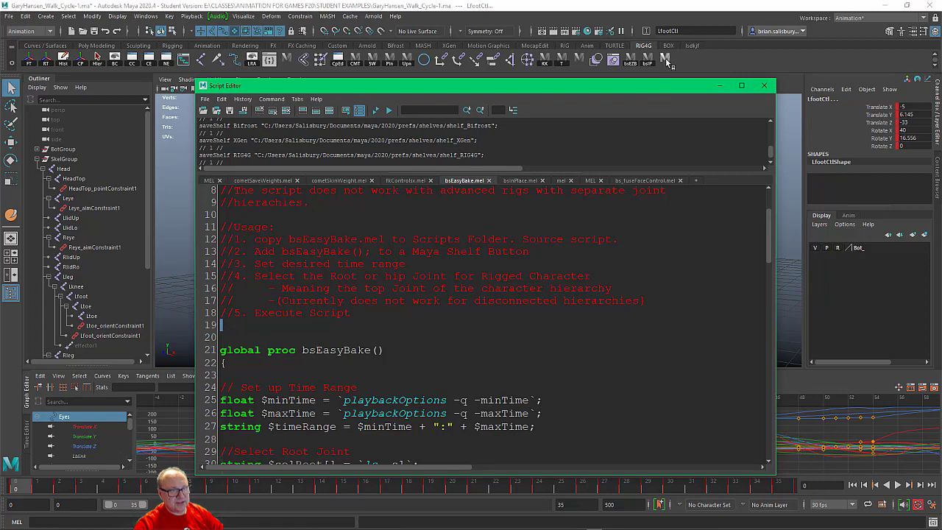
left_click(719, 86)
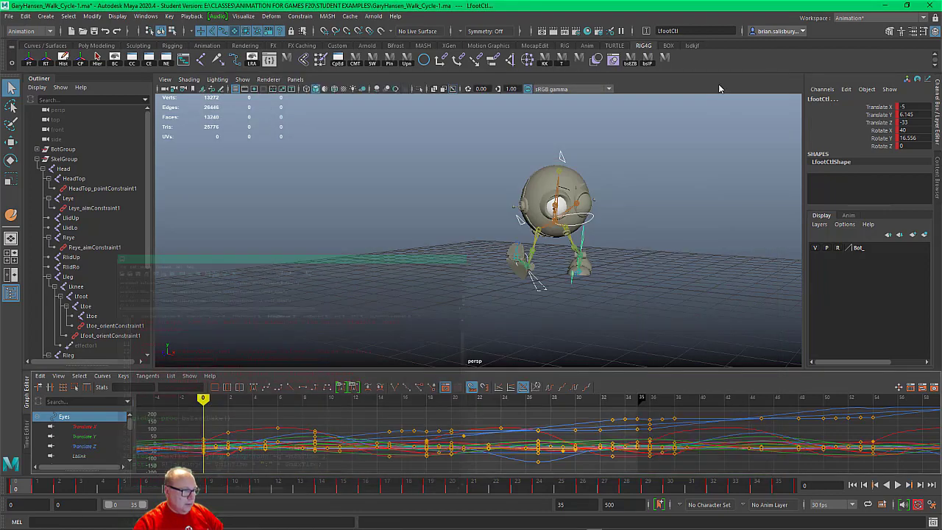
- Select the Head joint as the root of the skeleton and run the bsEasyBake script on it
left_click(63, 170)
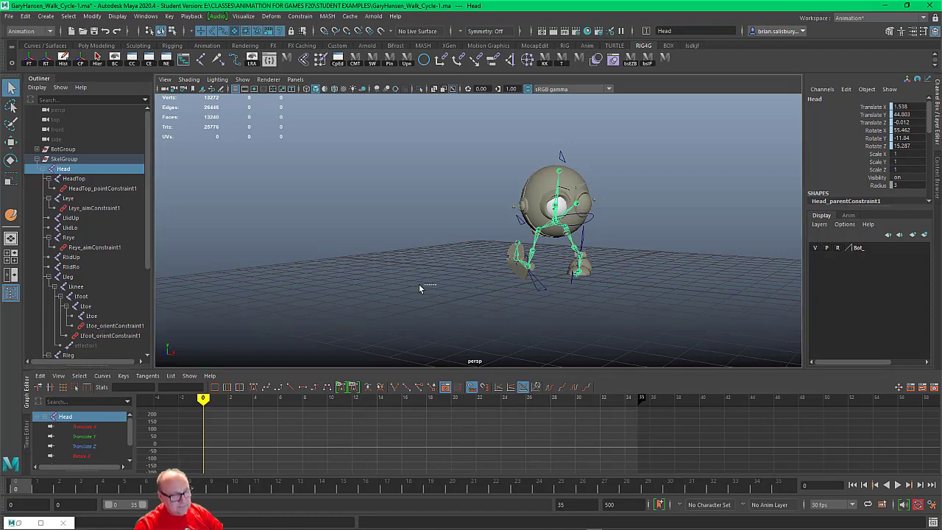
left_click_drag(445, 289, 471, 273, "alt")
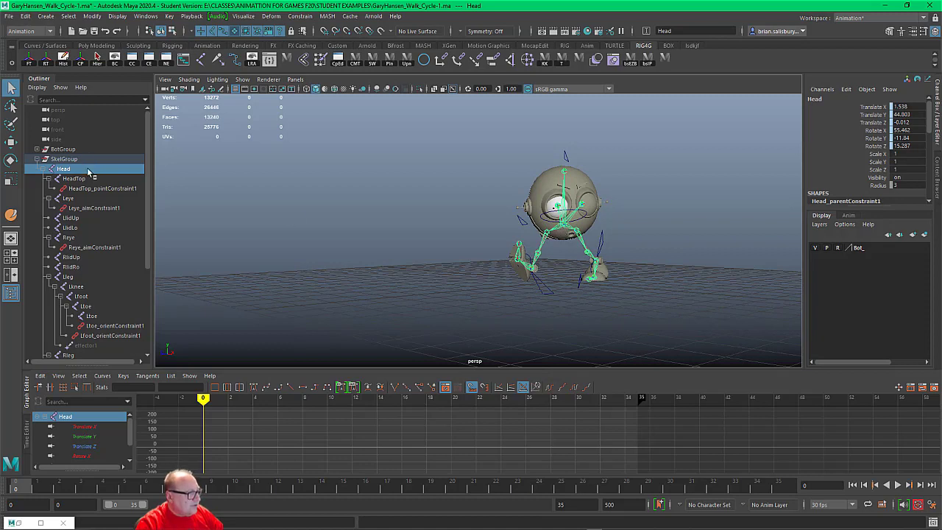
left_click(88, 169)
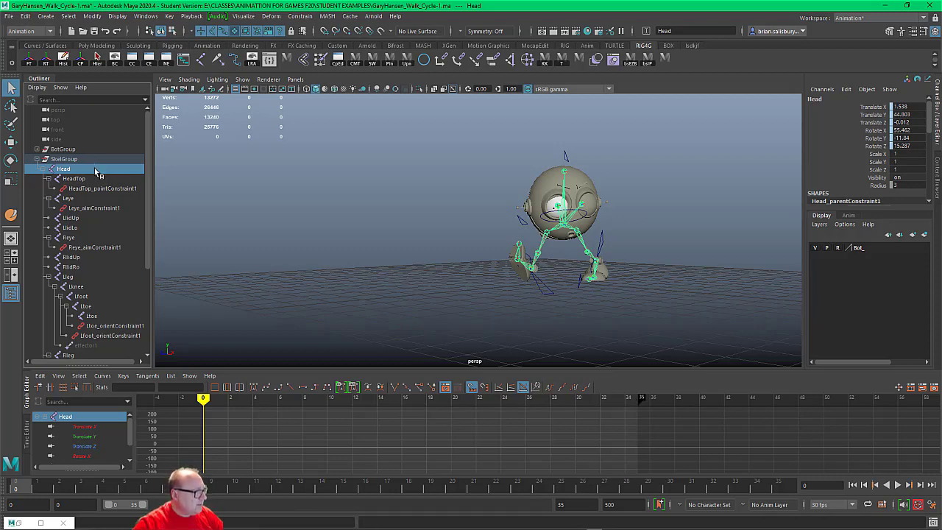
left_click(631, 62)
left_click(631, 63)
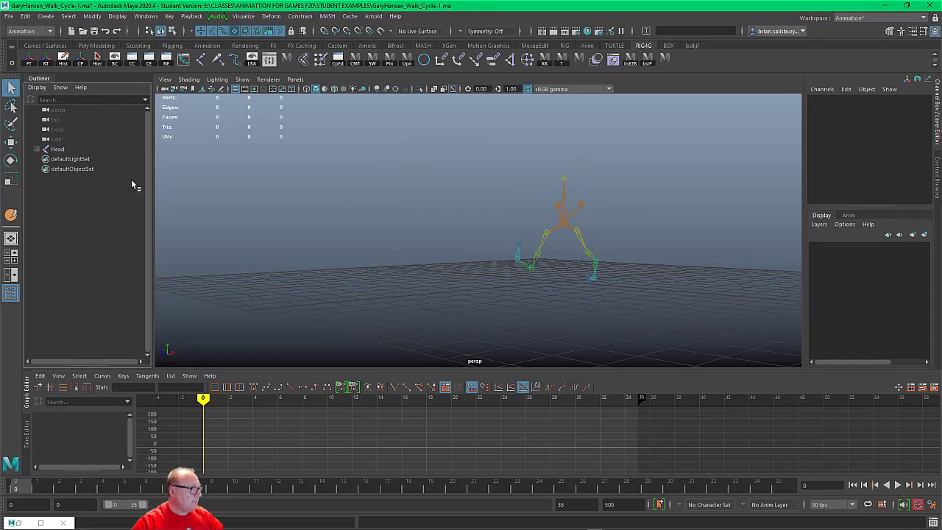
- Expand the baked Head hierarchy and delete the leftover Leye_aimConstraint1 under the Leye joint
left_click(36, 150)
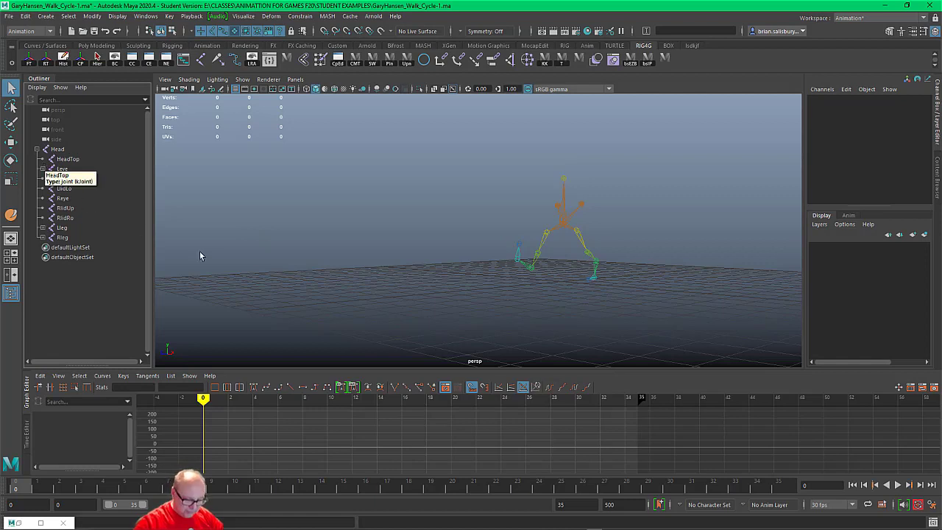
left_click(42, 169)
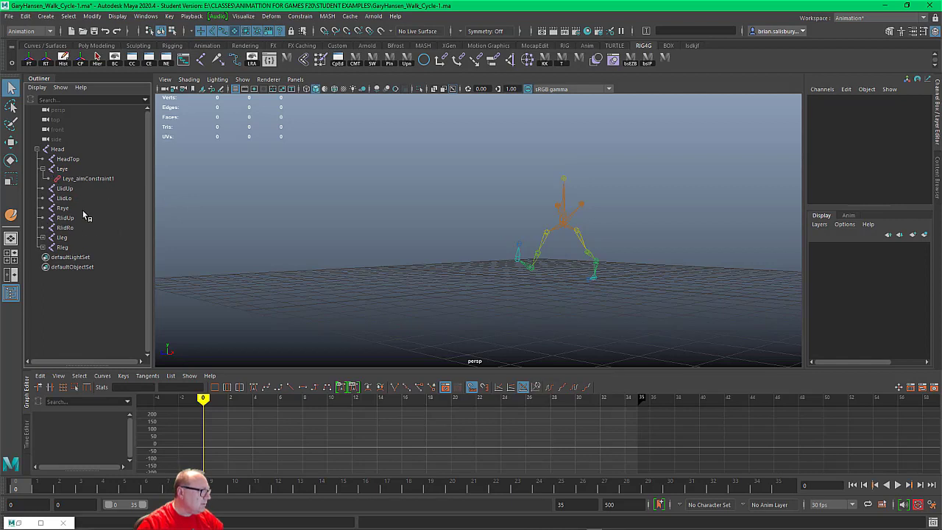
left_click(108, 179)
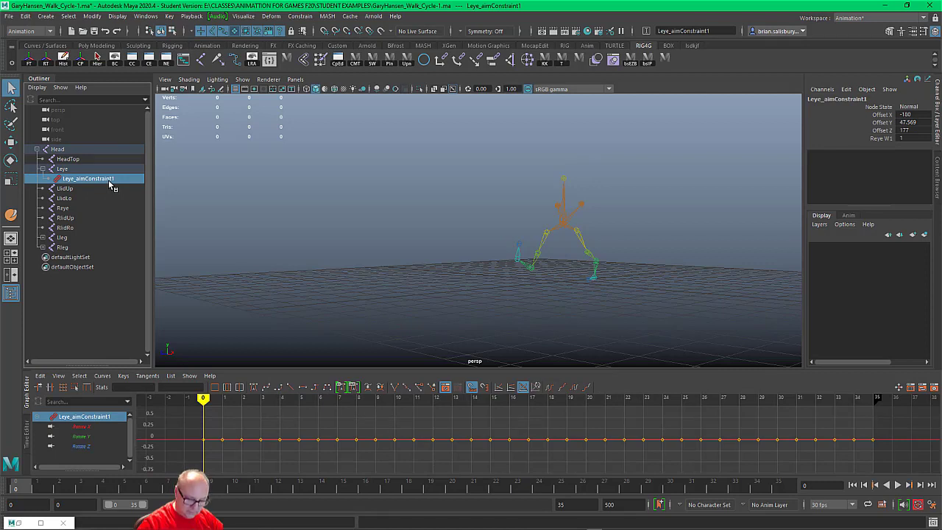
key("Delete")
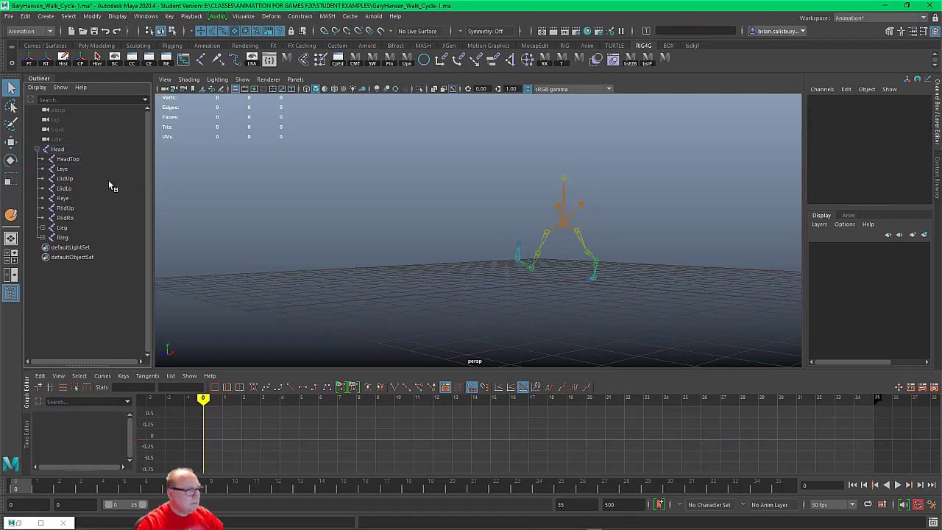
- Play the baked skeleton animation to check it, stop playback, and return the timeline to frame 0
left_click(898, 485)
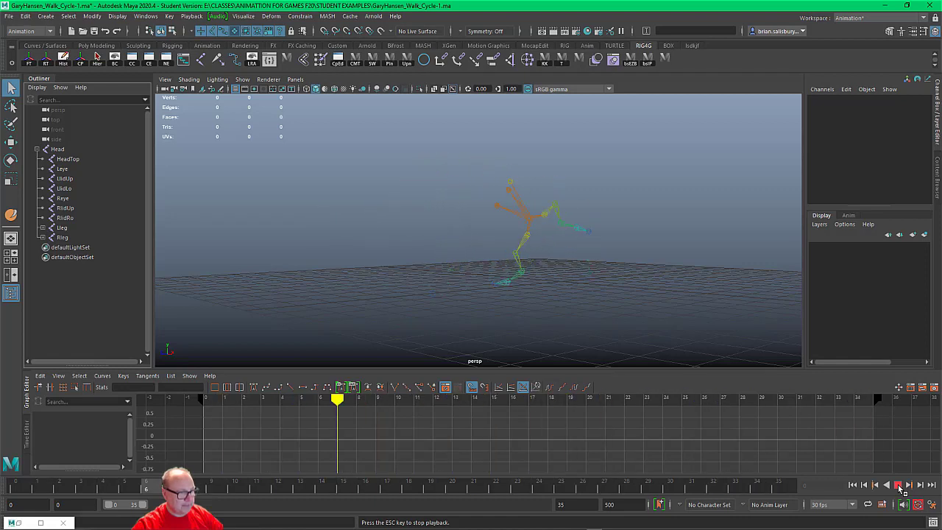
left_click(898, 485)
left_click_drag(735, 401, 201, 409)
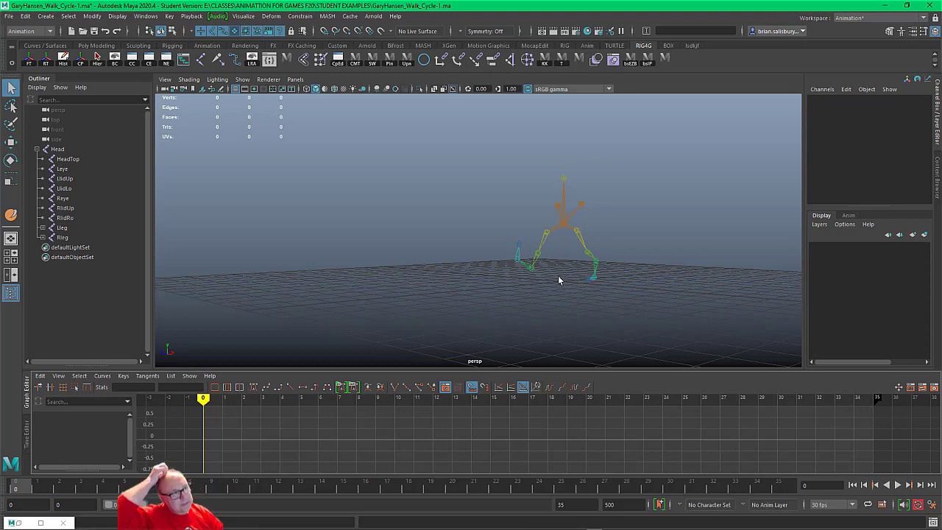
- Reopen the Script Editor on bsInPlace.mel, enlarge its text, and read through its usage notes and code to the end
left_click(270, 59)
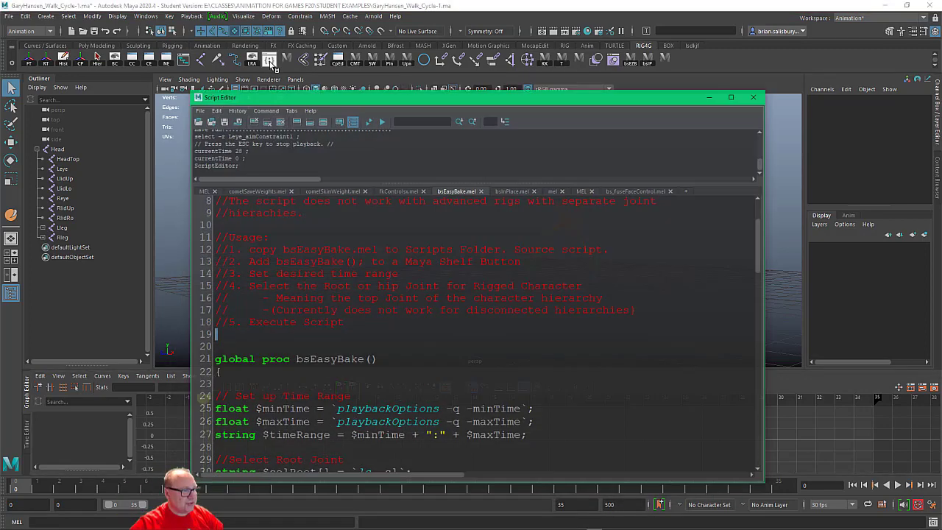
left_click(515, 181)
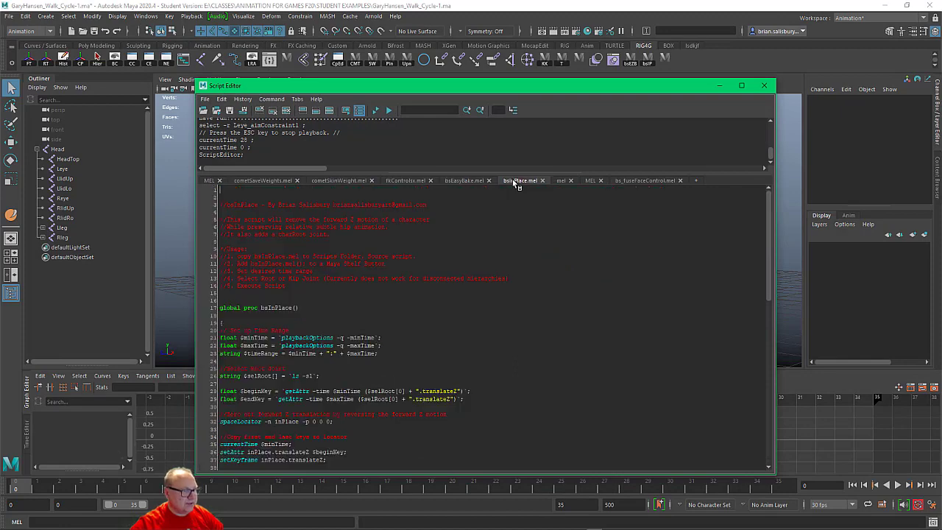
scroll(521, 276, "up", 5, "ctrl")
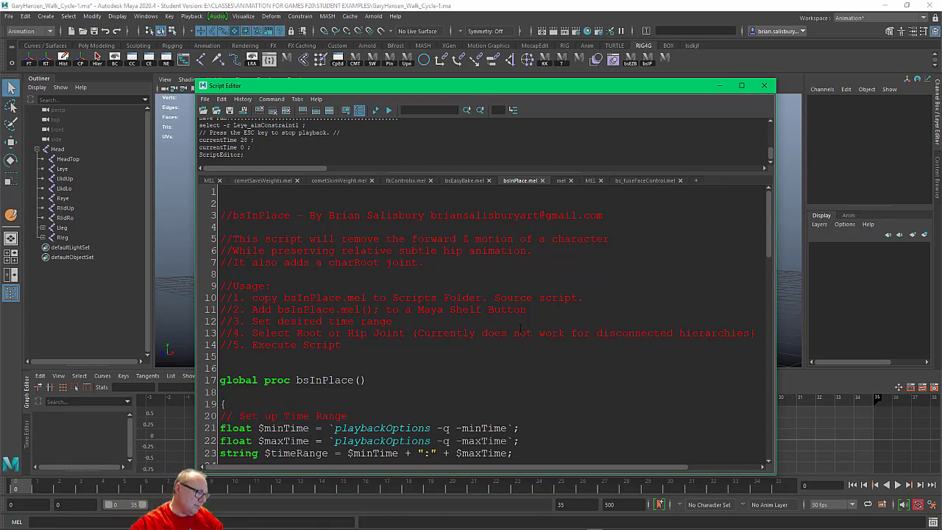
scroll(520, 327, "down", 1)
scroll(520, 328, "down", 3)
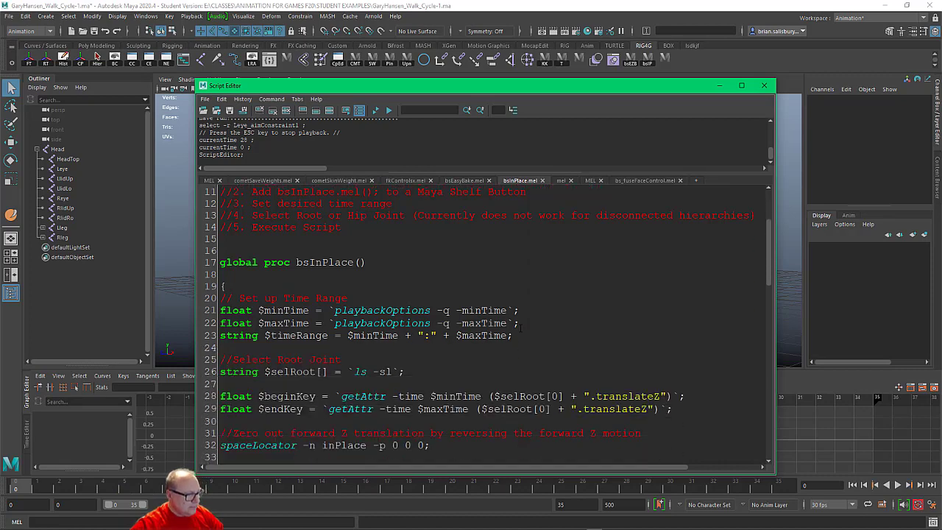
scroll(520, 328, "down", 8)
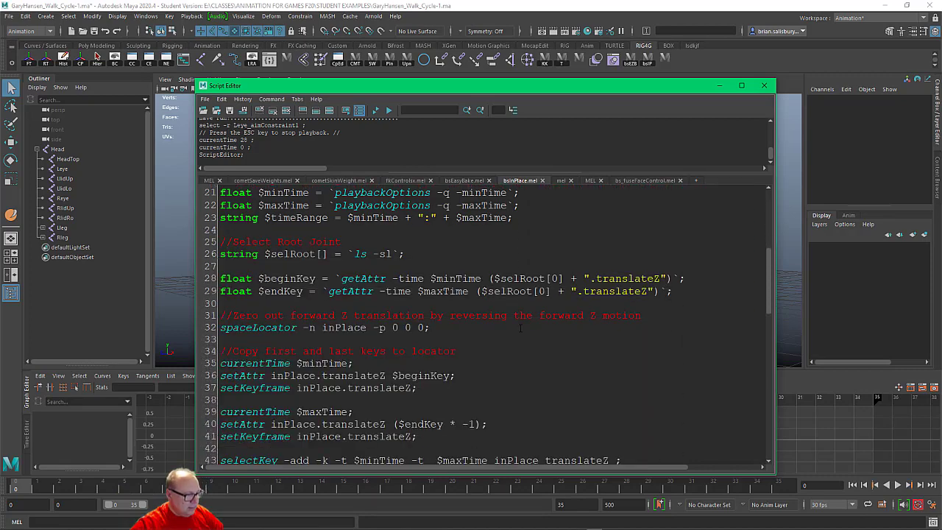
scroll(520, 325, "up", 8)
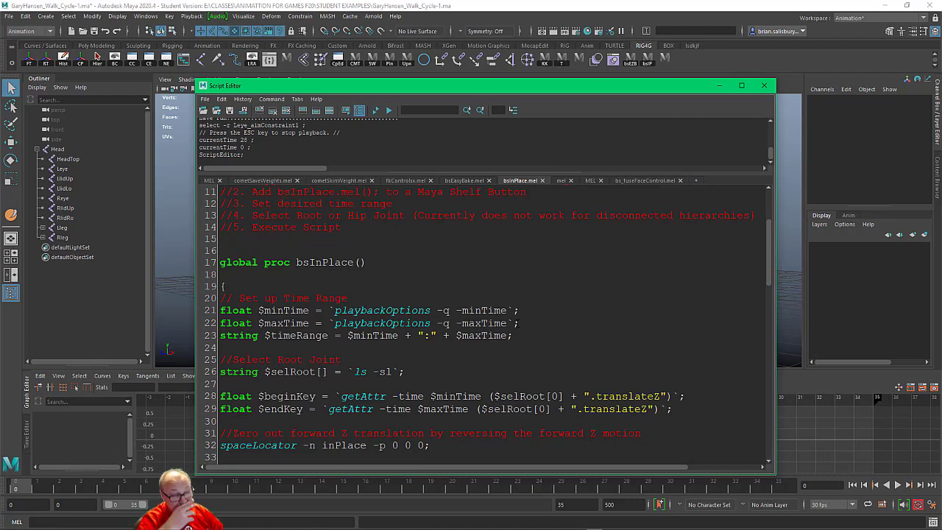
scroll(520, 326, "down", 13)
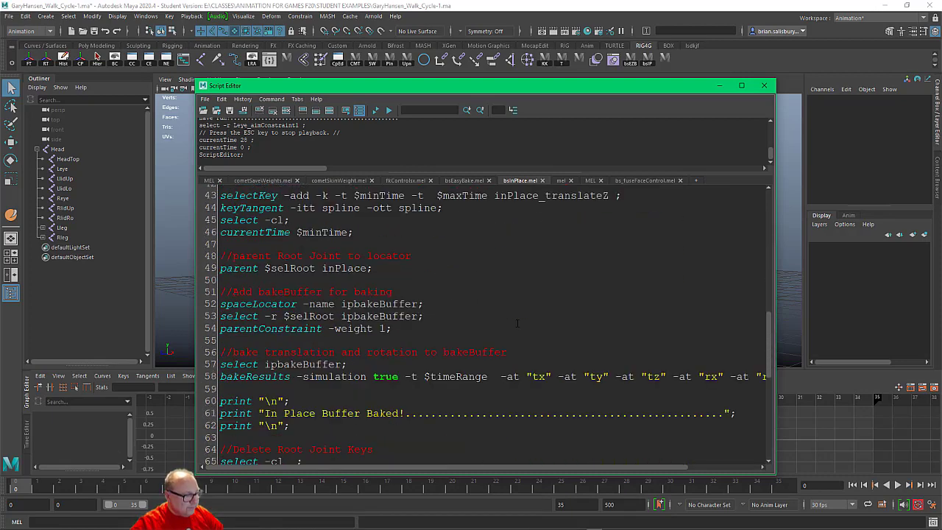
scroll(517, 325, "down", 7)
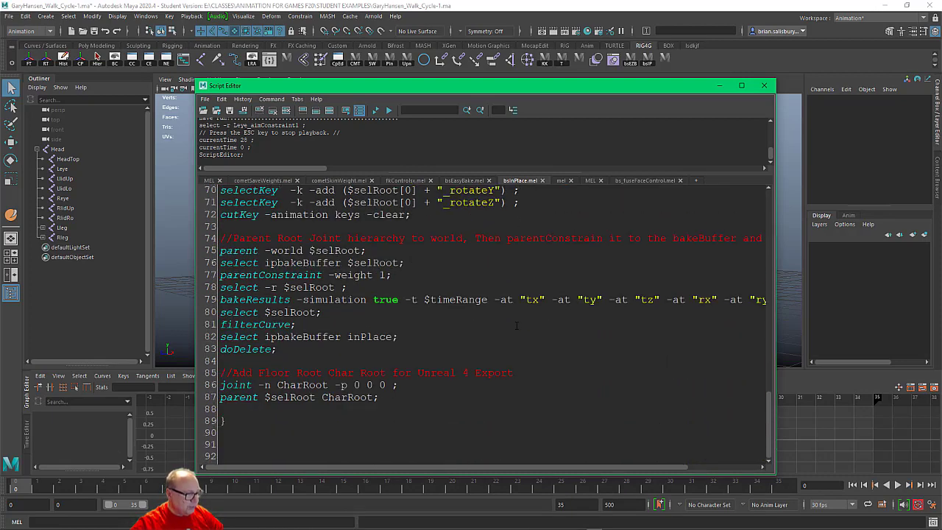
- Go back to the usage notes at the start of bsInPlace.mel, read them, and close the Script Editor
scroll(516, 329, "up", 6)
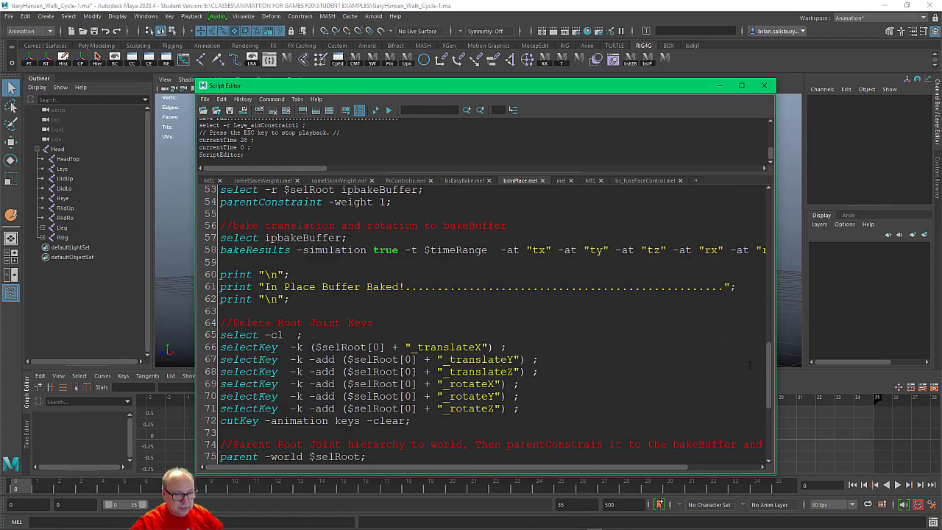
left_click_drag(768, 368, 751, 199)
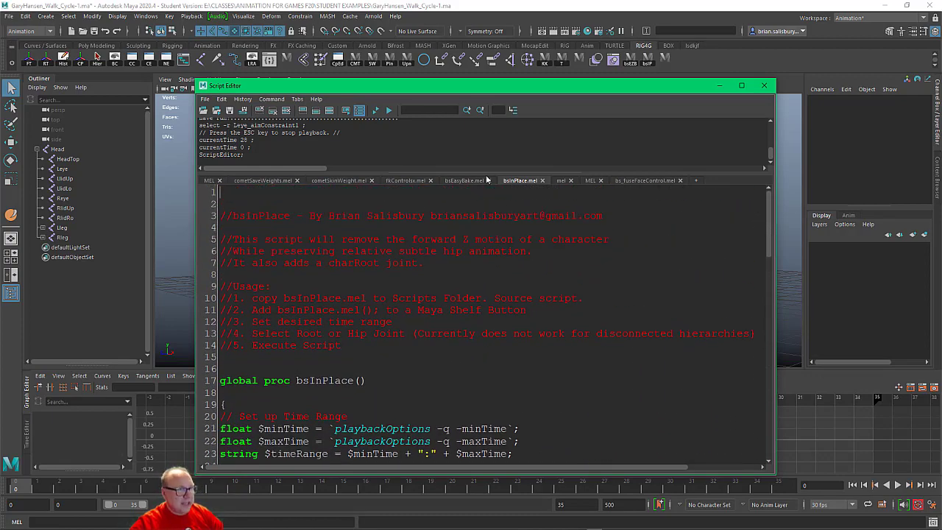
left_click_drag(527, 87, 519, 95)
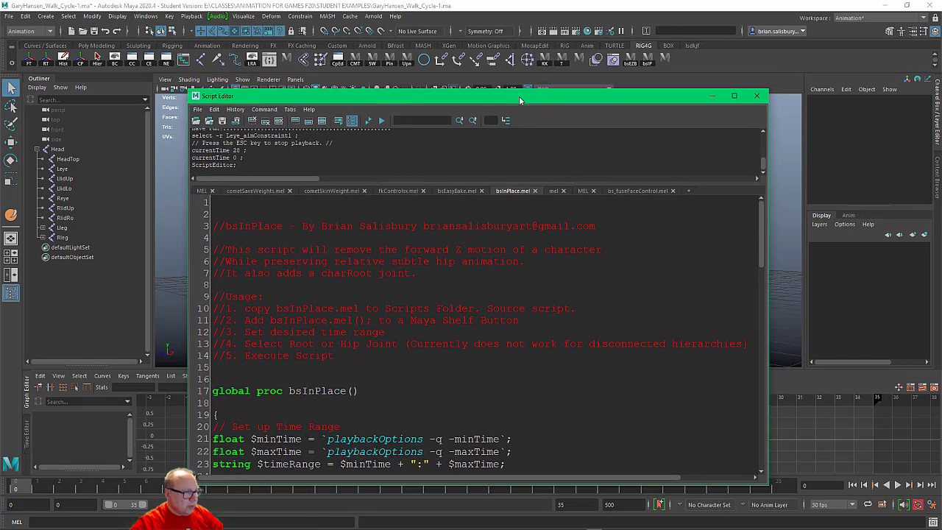
left_click(755, 97)
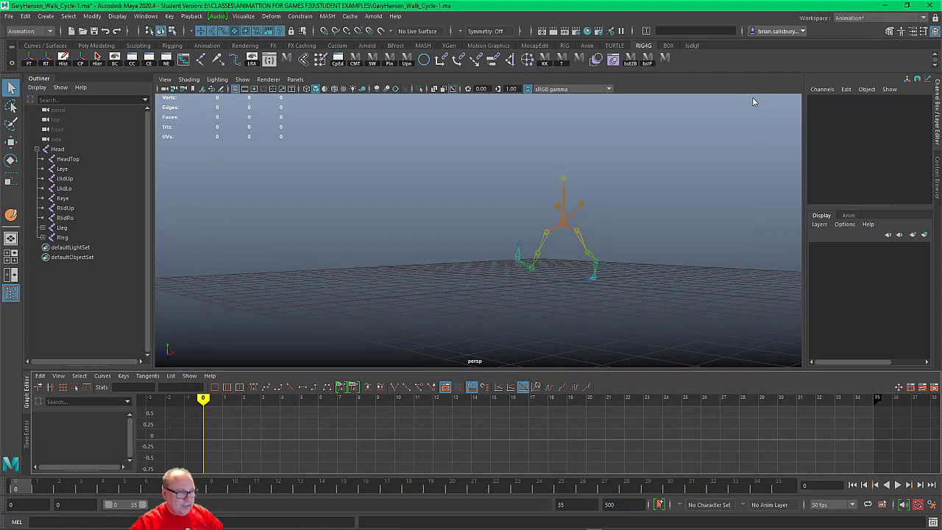
- Run the bsInPlace script on the Head root joint and play the resulting animation to check it
left_click(64, 150)
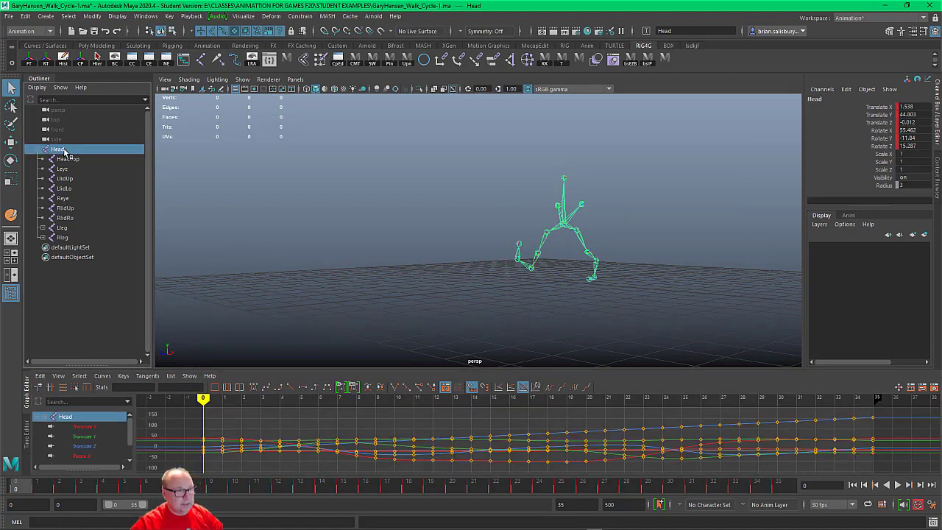
left_click(646, 61)
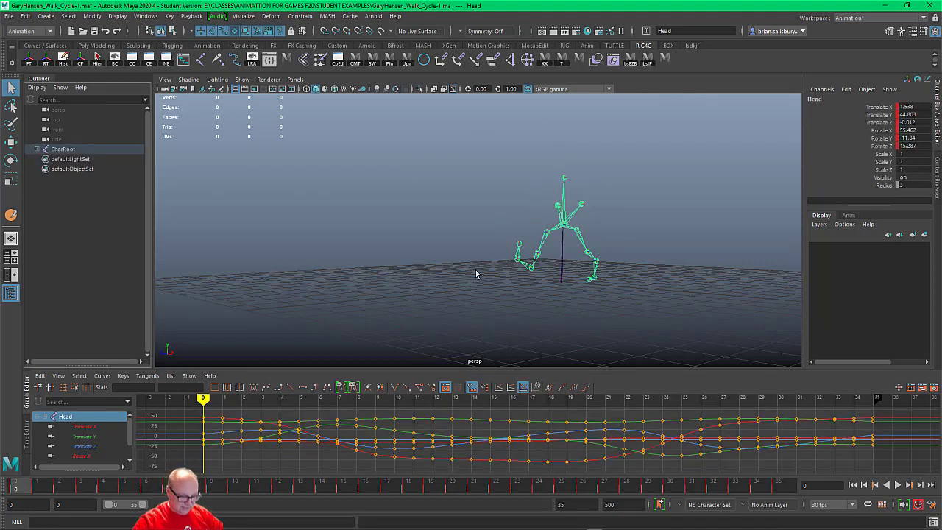
left_click_drag(456, 266, 386, 256, "alt")
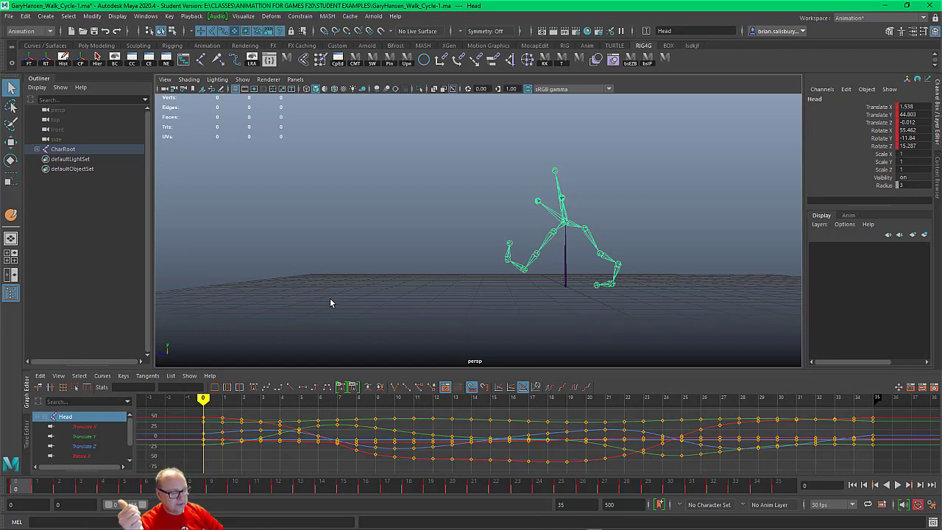
left_click(897, 485)
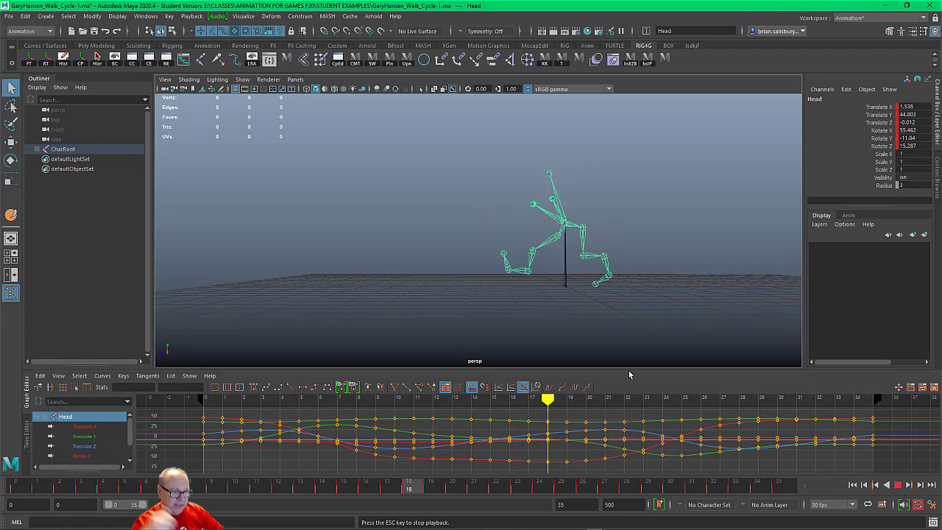
left_click(897, 484)
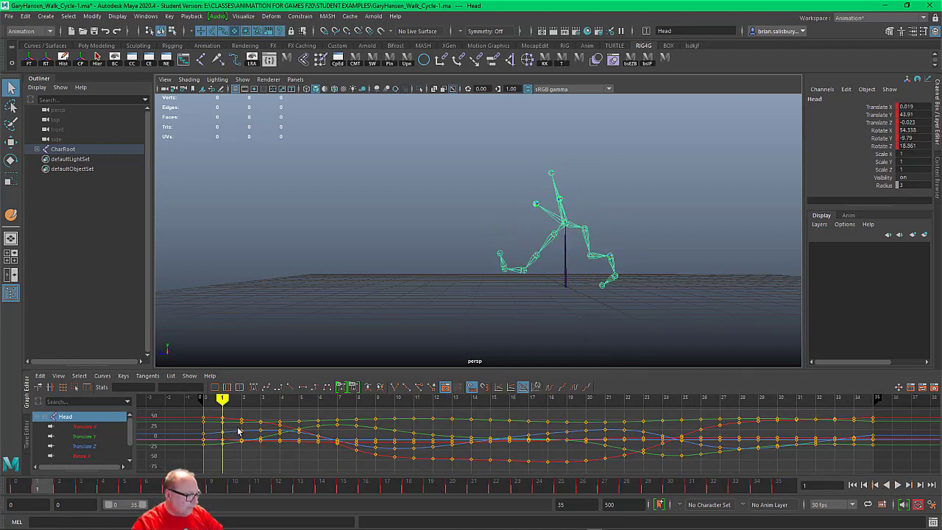
- Isolate the Head joint's Translate Z curve and raise all its keys from frame 1 to 35, bringing frame 1 to about -0.01
left_click(95, 446)
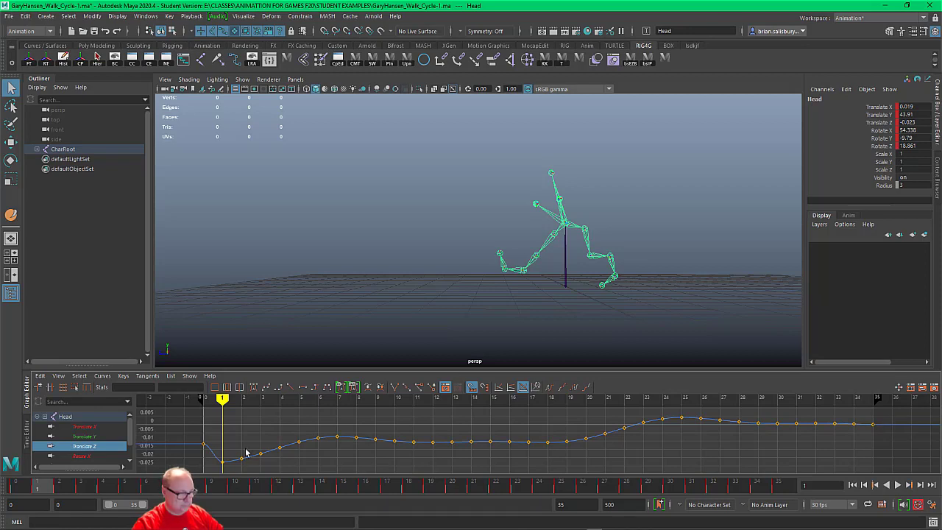
left_click_drag(876, 414, 221, 476)
left_click_drag(281, 453, 280, 434)
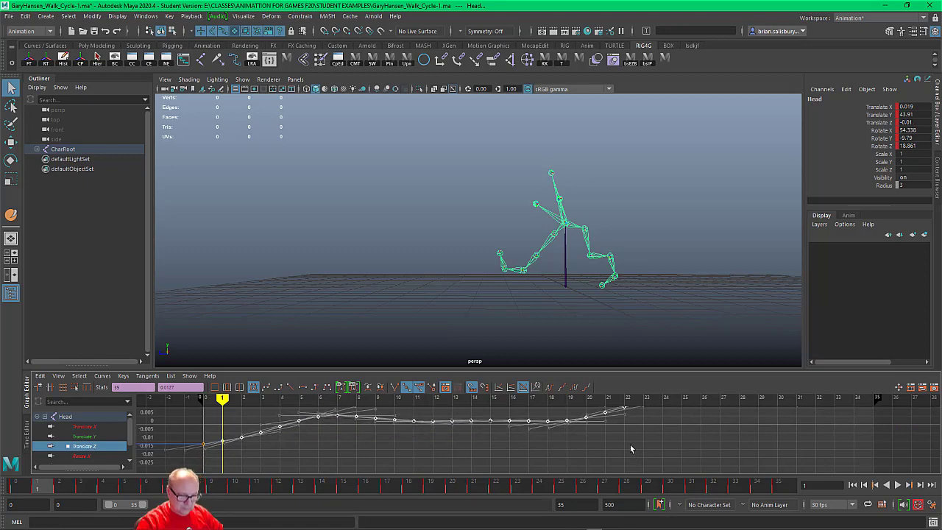
middle_click_drag(631, 456, 618, 470, "alt")
mouse_move(636, 465)
right_mouse_down("alt")
mouse_move(613, 458)
mouse_move(634, 464)
right_mouse_up("alt")
middle_click_drag(633, 464, 598, 456, "alt")
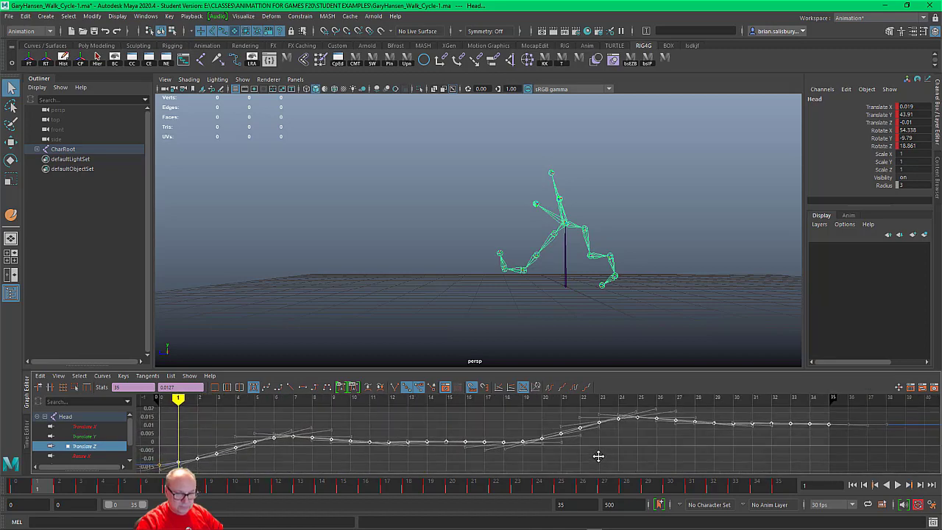
- Lower the Translate Z key at frame 35 to about -0.008 and delete the keys at frames 32 to 34
left_click(844, 419)
left_click_drag(833, 414, 823, 438)
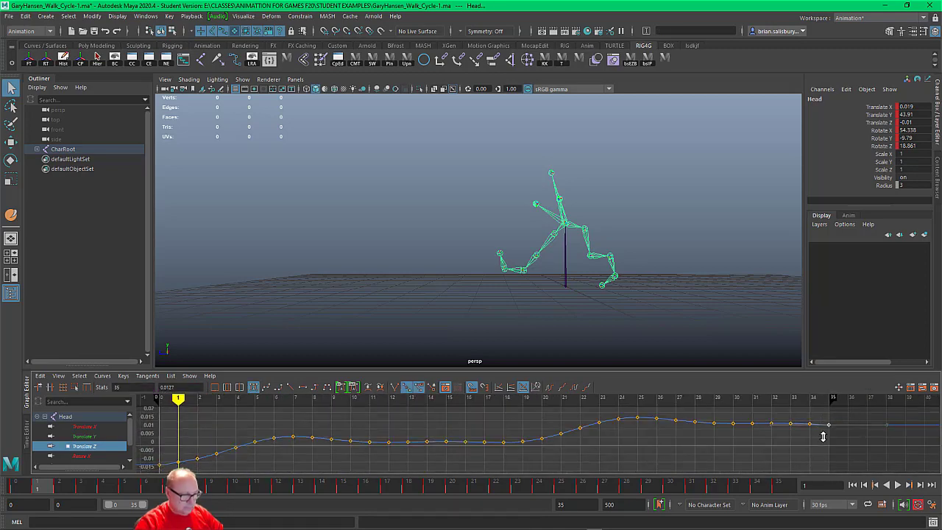
middle_click_drag(822, 427, 828, 468, "shift")
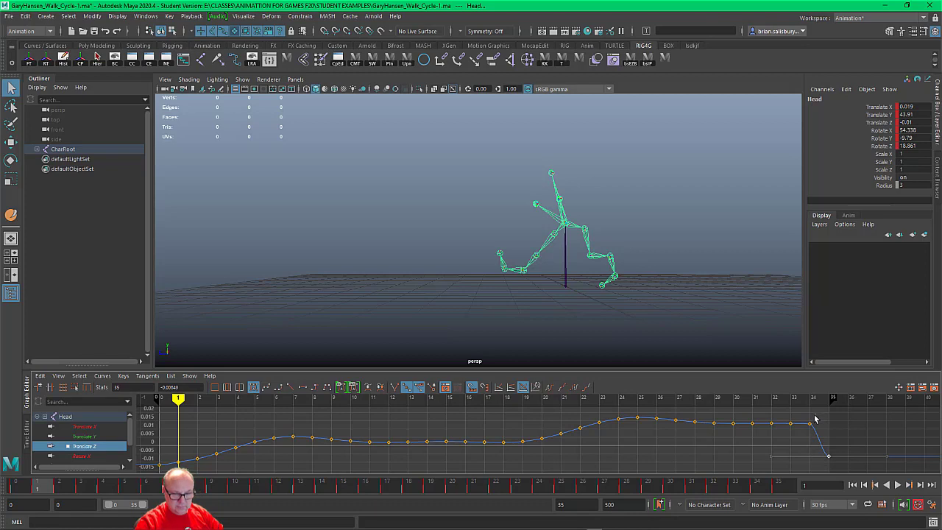
left_click(752, 440)
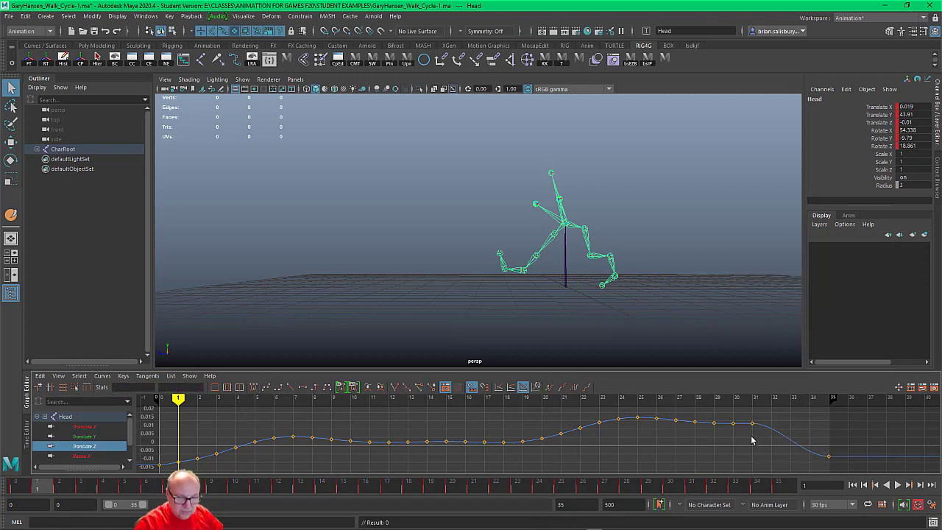
- Smooth the Translate Z curve by deleting the keys at frames 29, 30 and 1 and lowering the frame 31 key to about 0.003
left_click_drag(696, 413, 763, 443)
key("Delete")
middle_click_drag(758, 442, 757, 454, "shift")
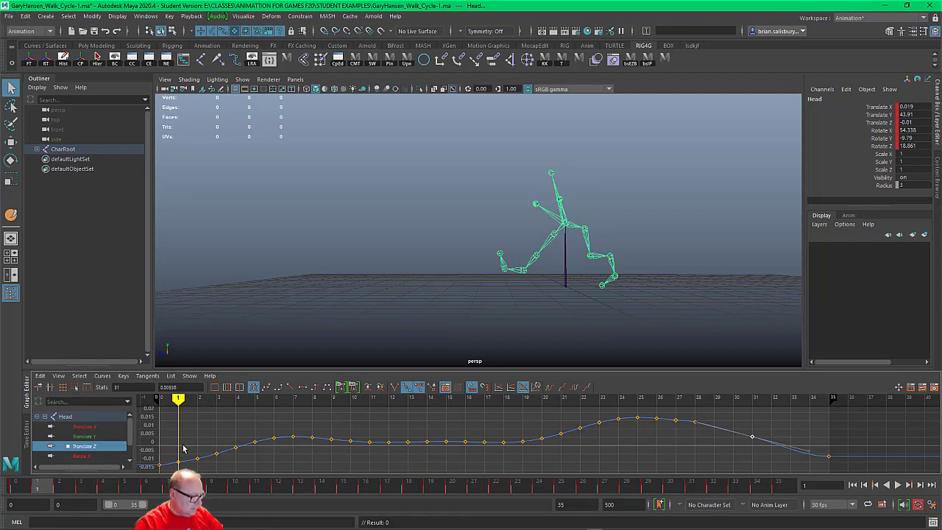
left_click_drag(170, 445, 186, 469)
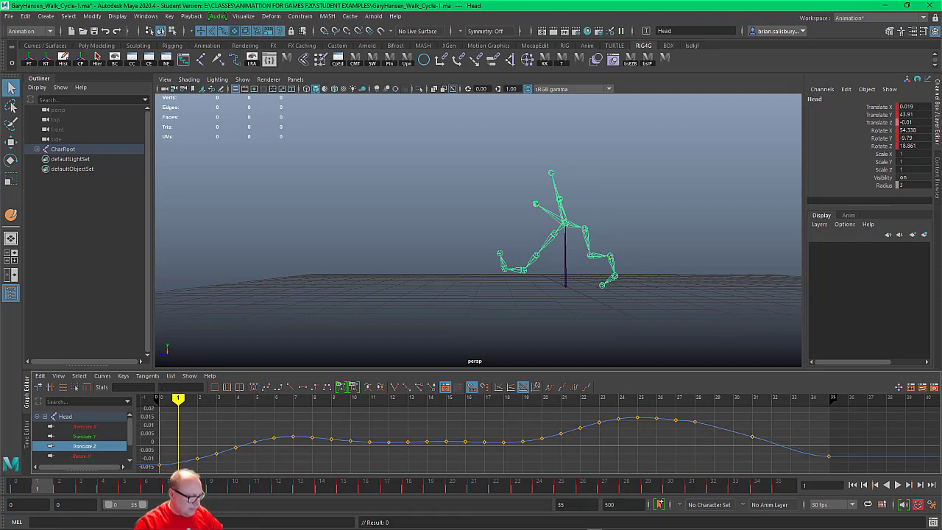
- Play the animation to check the cleaned-up Translate Z loop, view more of the curve, and stop playback
left_click(897, 486)
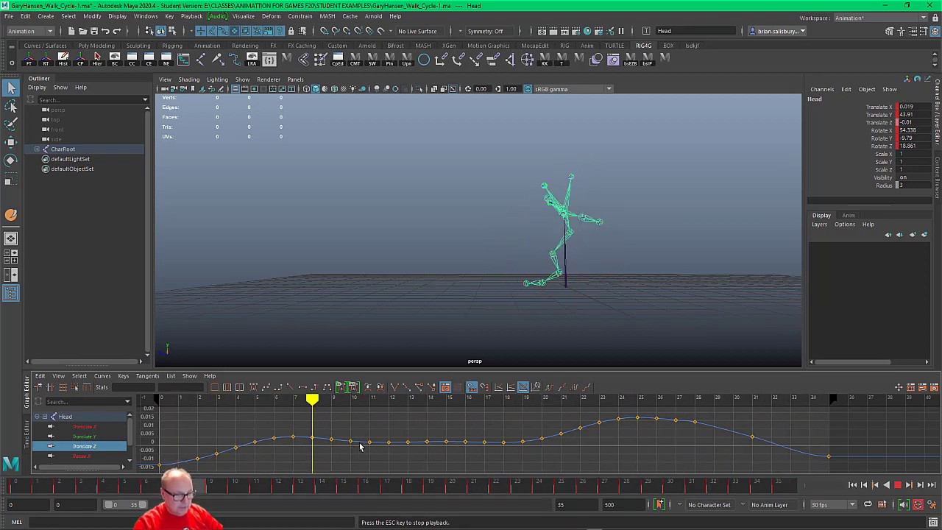
scroll(361, 447, "down", 5)
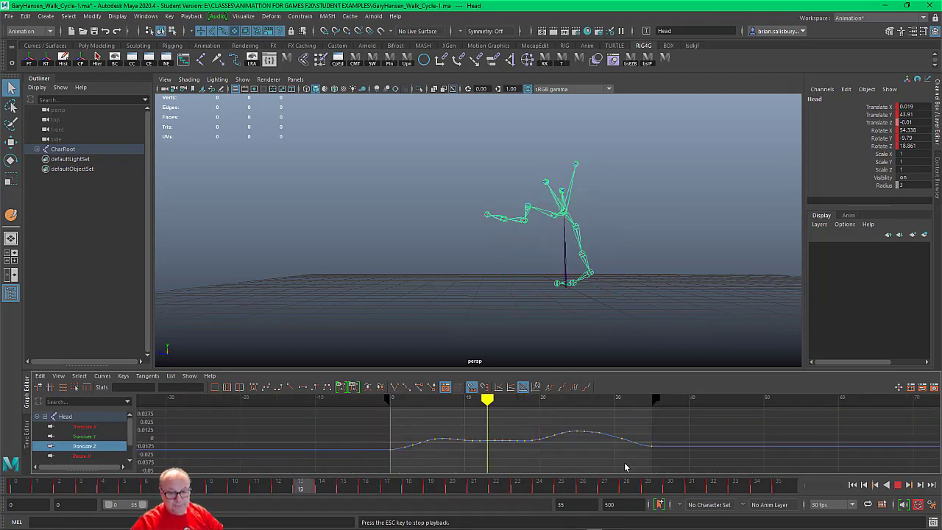
left_click(897, 486)
- Select the CharRoot joint at the base of the skeleton and expand its full joint hierarchy in the Outliner
left_click(424, 299)
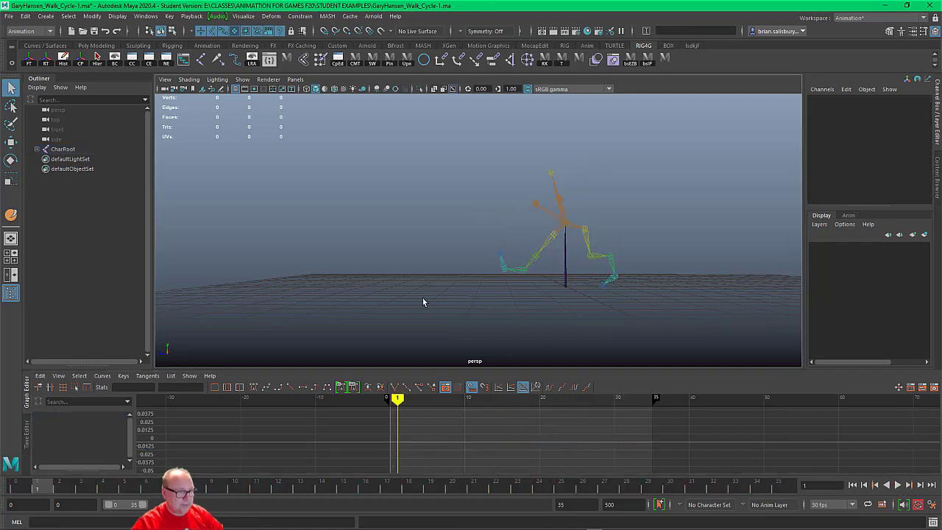
left_click(566, 288)
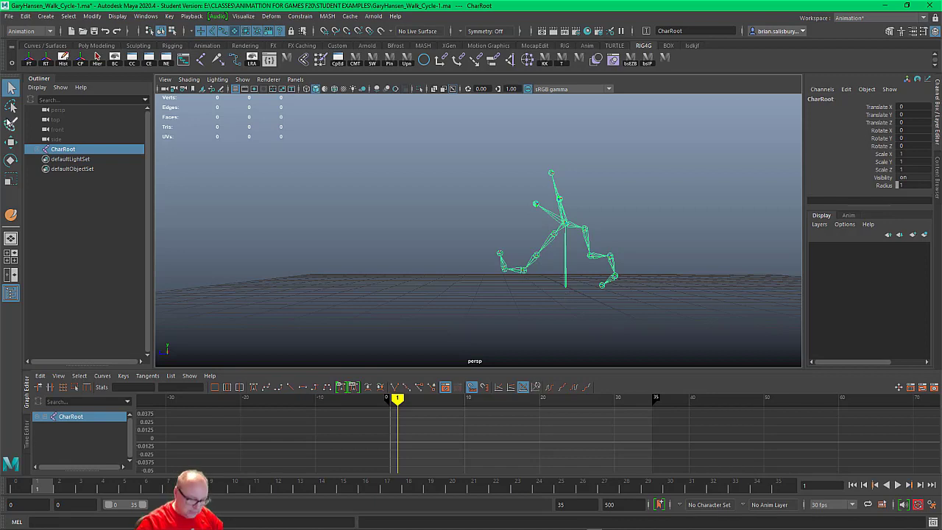
left_click(38, 150, "shift")
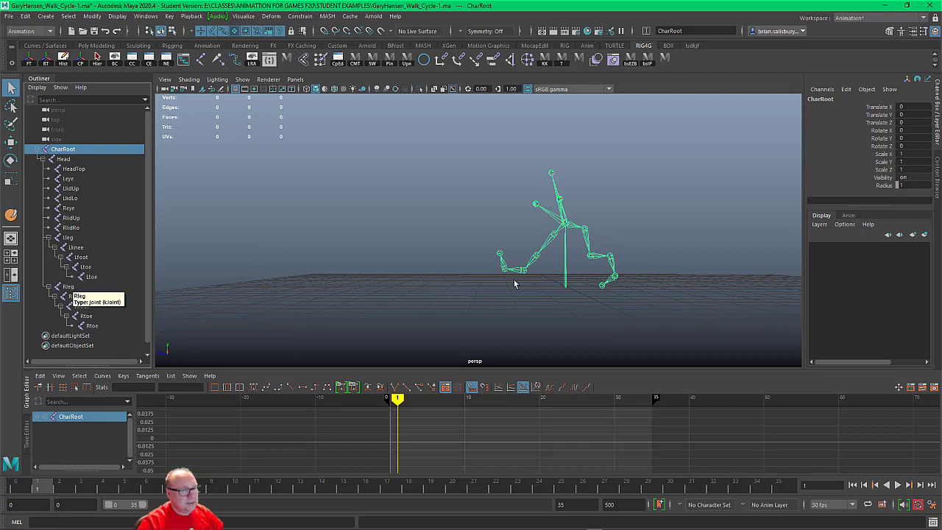
left_click_drag(480, 285, 406, 251, "alt")
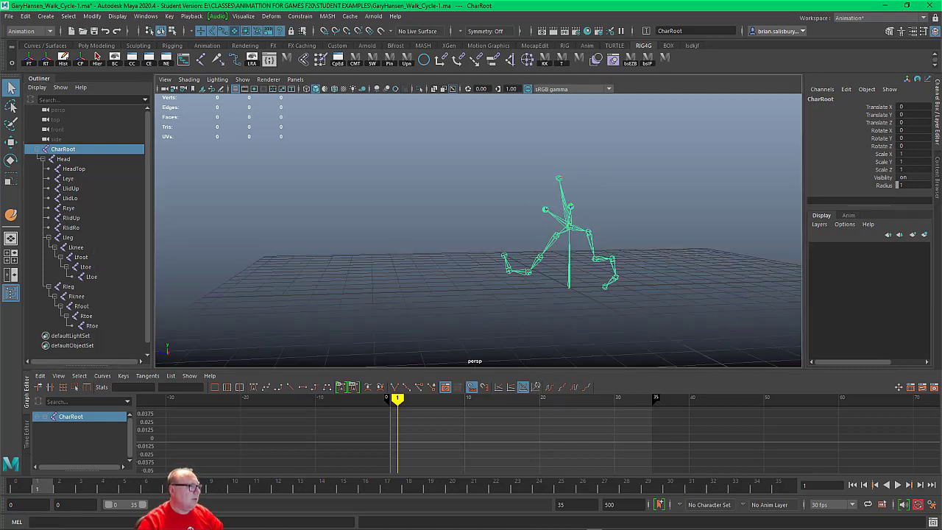
- Open the options for exporting the selection, choose FBX export as the file type, and close the window without exporting
left_click(9, 16)
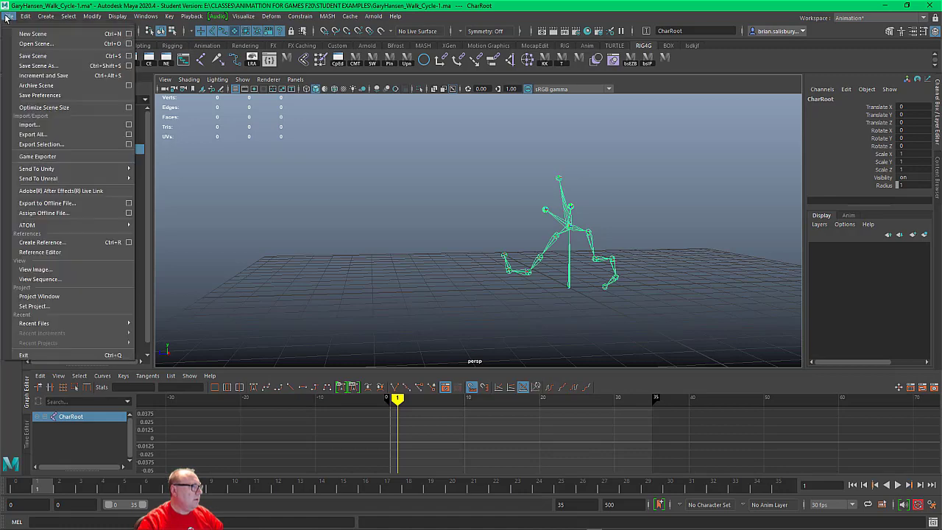
left_click(129, 145)
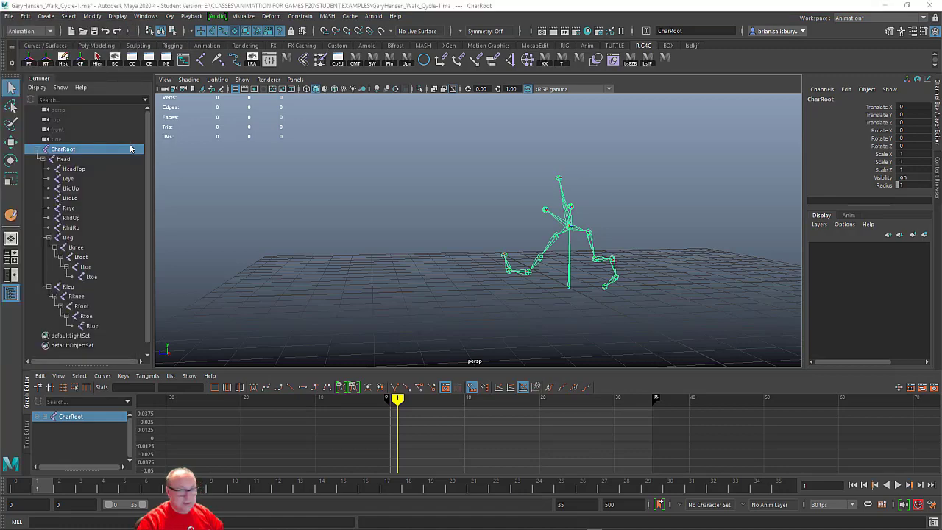
left_click_drag(941, 89, 344, 128)
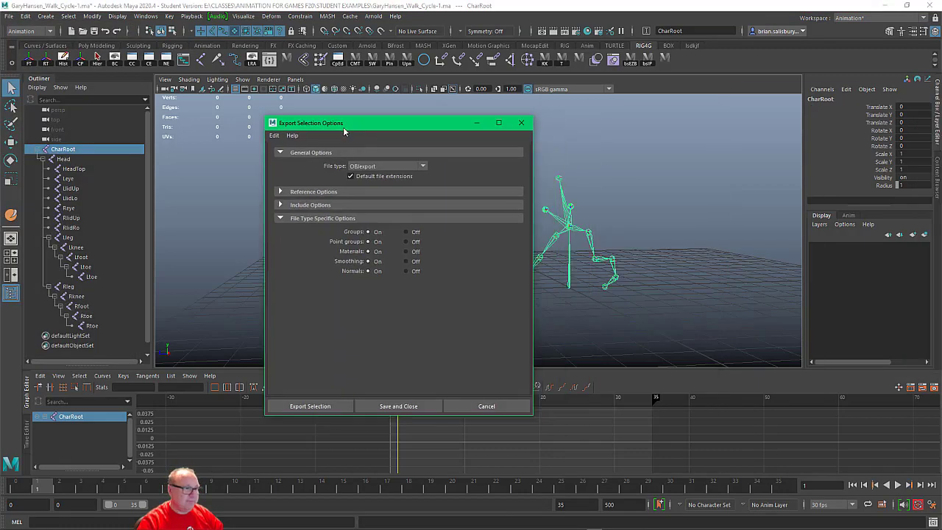
left_click(422, 166)
left_click(415, 181)
left_click(421, 166)
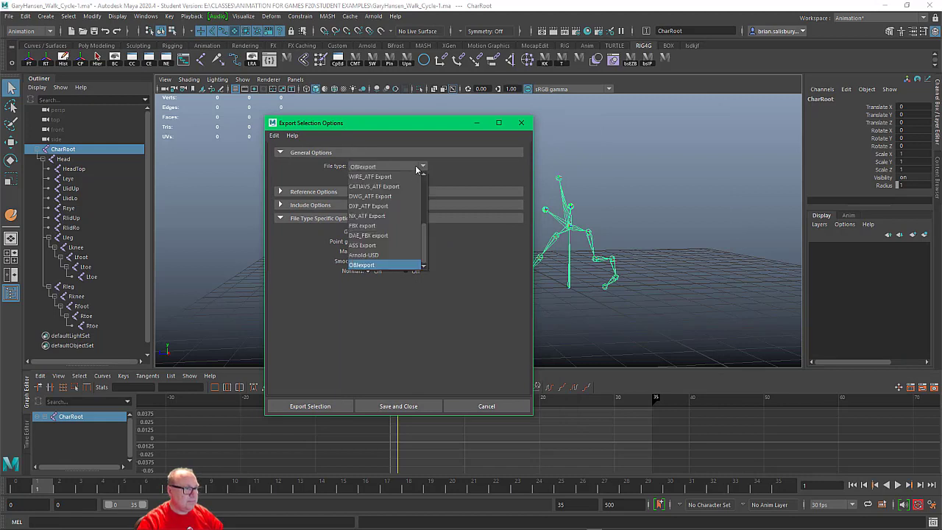
left_click(381, 226)
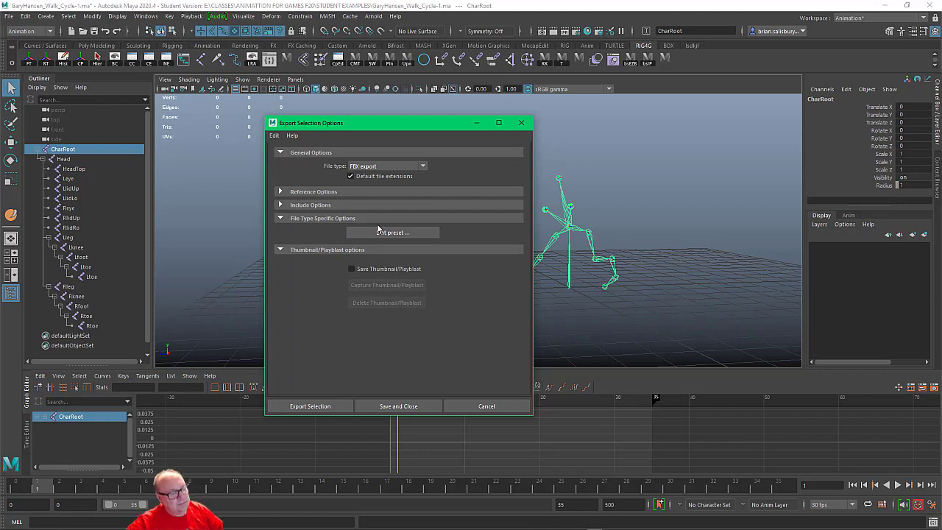
left_click_drag(412, 126, 338, 153)
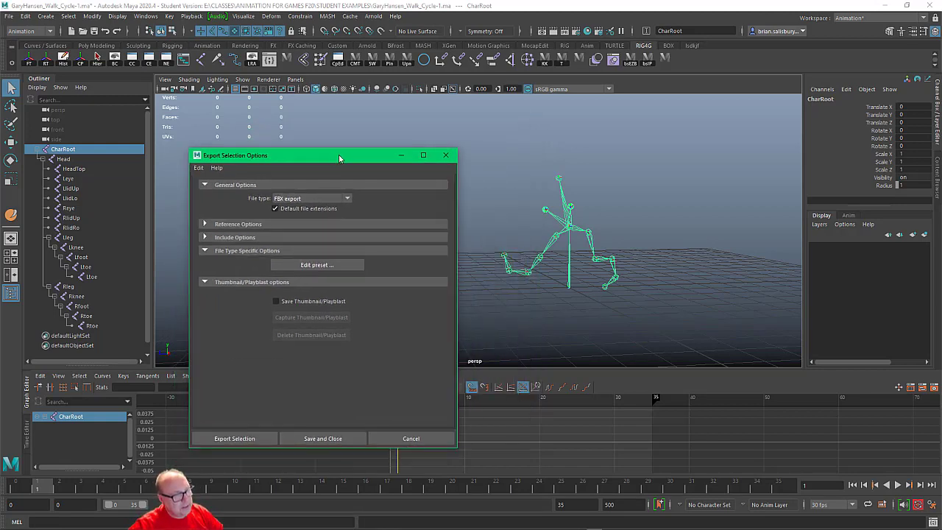
left_click(446, 156)
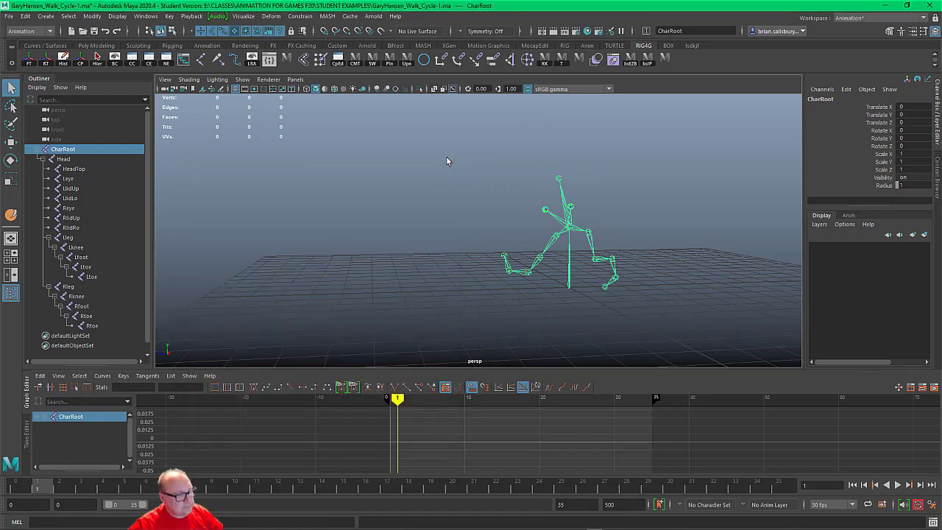